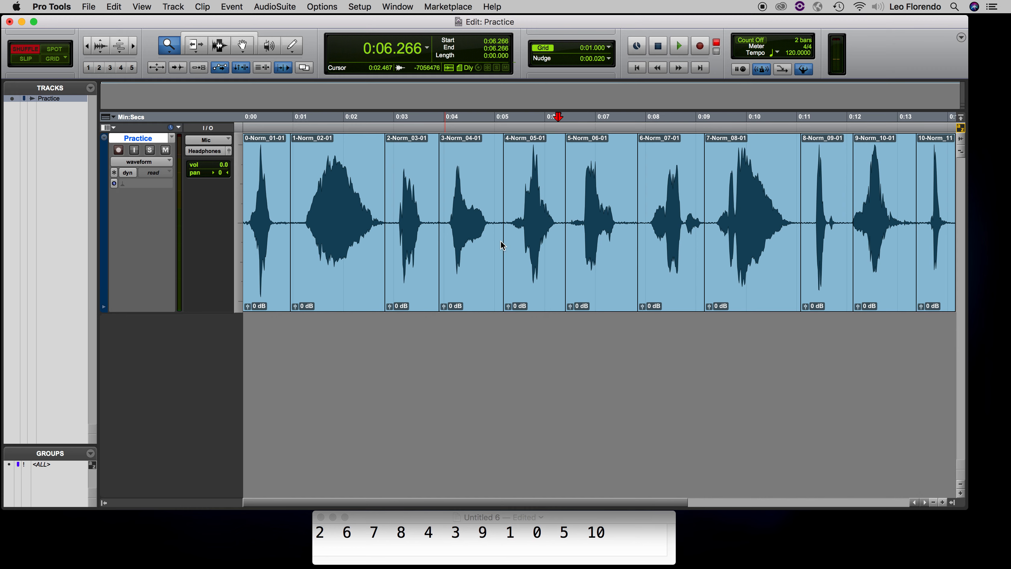
Examine the waveform at the splice before clip 4-Norm_05-01 with the amplitude magnified, and return to the whole session
{"action": "left_click_drag", "start_coordinate": [498, 244], "coordinate": [508, 241]}
{"action": "scroll", "coordinate": [704, 259], "scroll_direction": "right", "scroll_amount": 2}
{"action": "scroll", "coordinate": [704, 258], "scroll_direction": "right", "scroll_amount": 5}
{"action": "scroll", "coordinate": [661, 259], "scroll_direction": "left", "scroll_amount": 1}
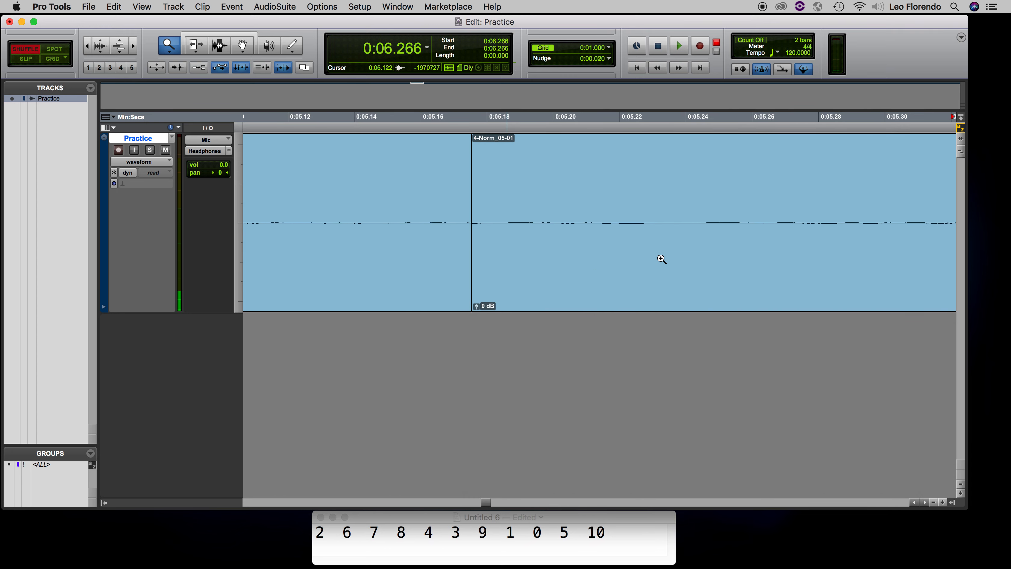
{"action": "scroll", "coordinate": [661, 259], "scroll_direction": "left", "scroll_amount": 1}
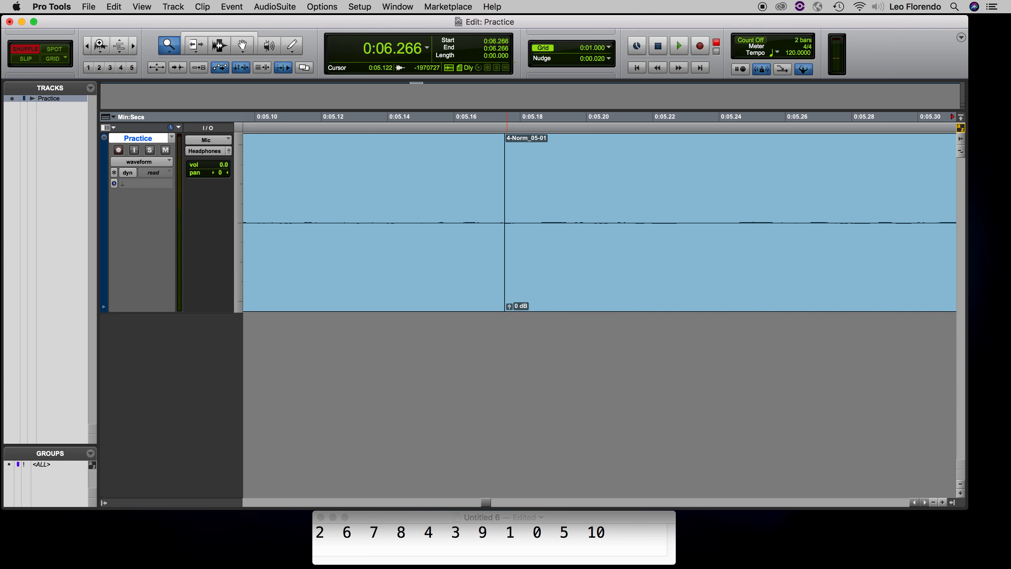
{"action": "left_click", "coordinate": [101, 45]}
{"action": "left_click", "coordinate": [101, 45]}
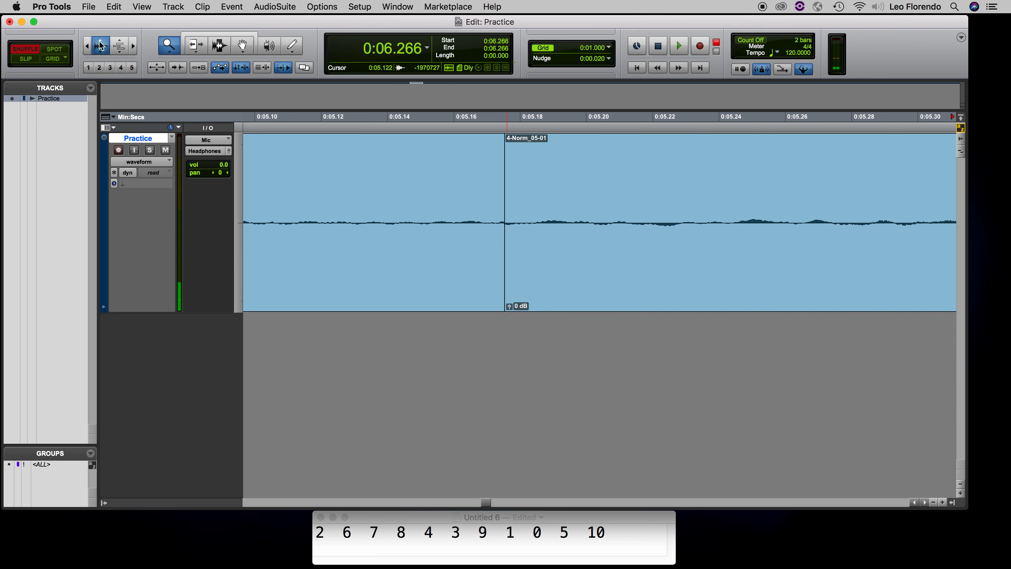
{"action": "left_click", "coordinate": [101, 45]}
{"action": "left_click", "coordinate": [101, 45]}
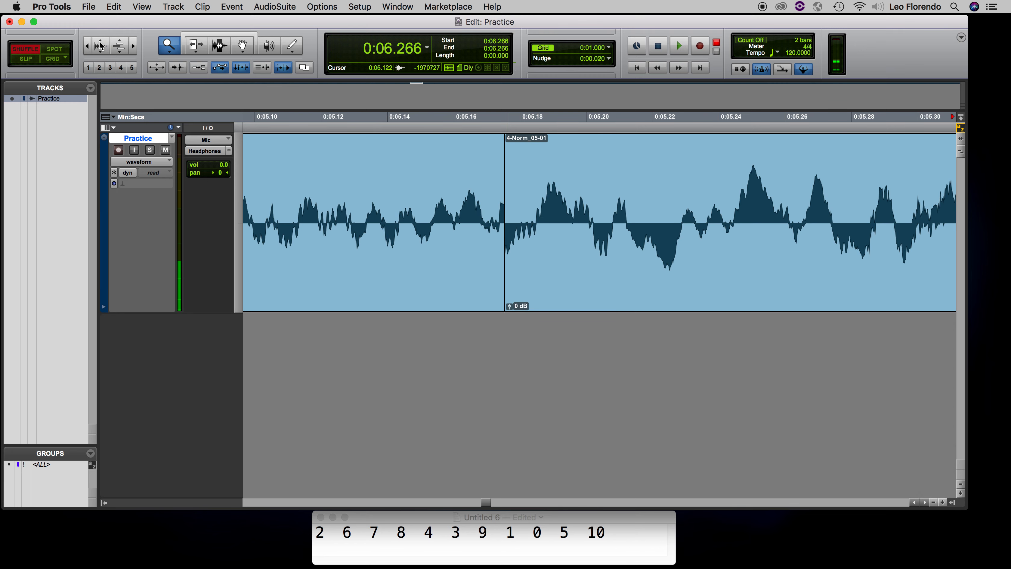
{"action": "left_click", "coordinate": [102, 45]}
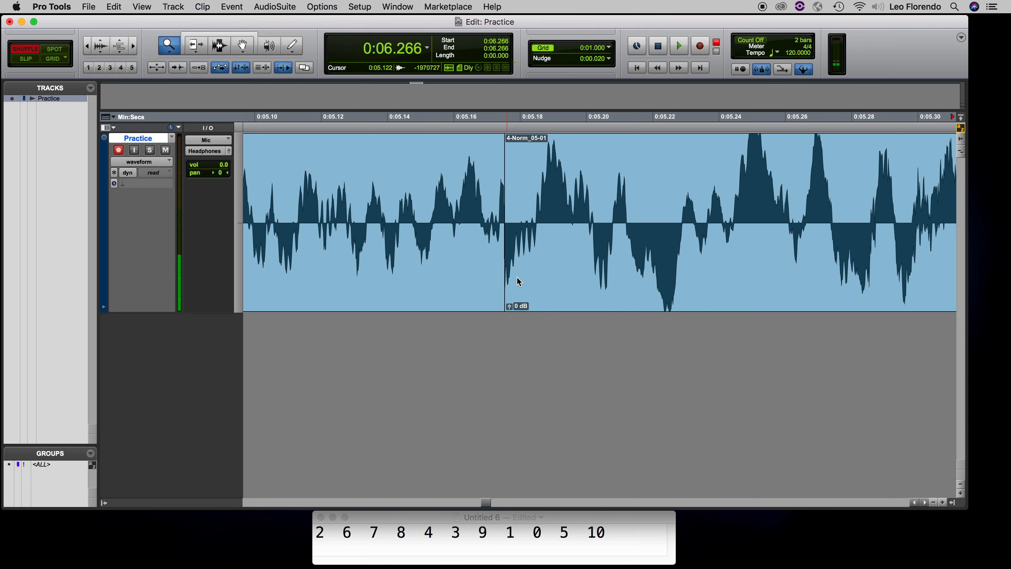
{"action": "key", "text": "alt+a"}
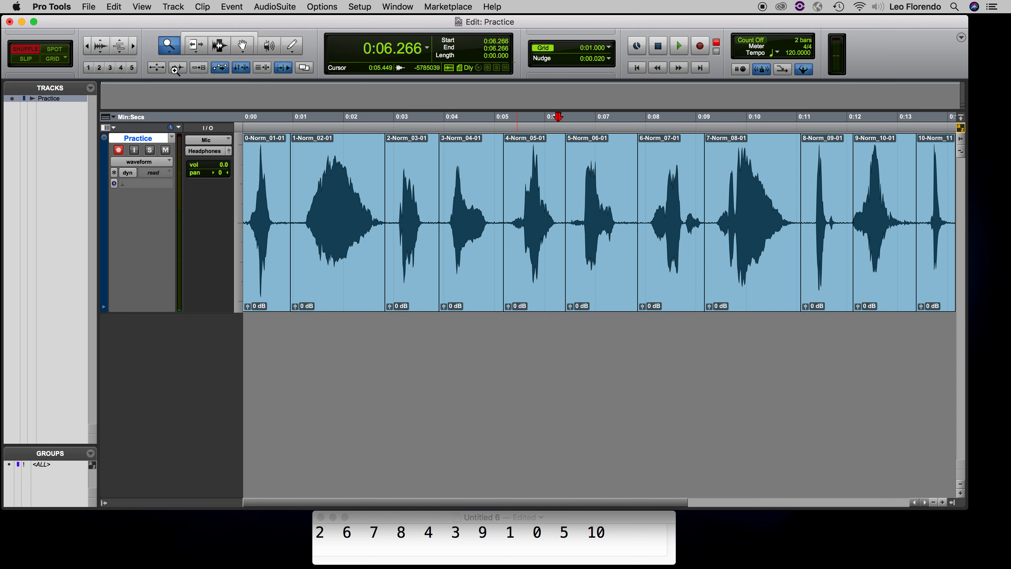
Examine the magnified waveform at the splice before clip 2-Norm_03-01, and return to the whole session
{"action": "left_click_drag", "start_coordinate": [382, 230], "coordinate": [392, 235]}
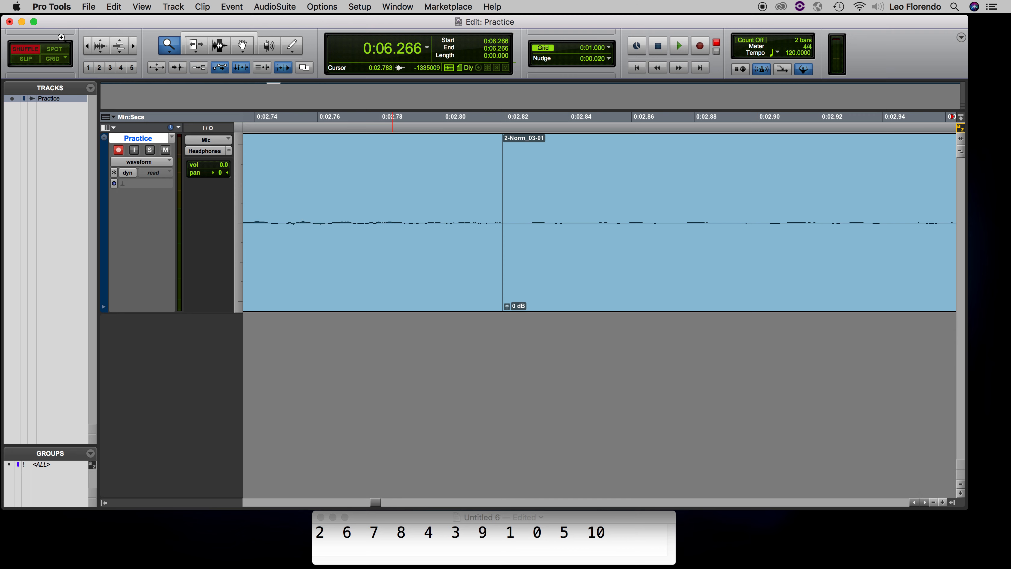
{"action": "left_click", "coordinate": [101, 45]}
{"action": "left_click", "coordinate": [102, 45]}
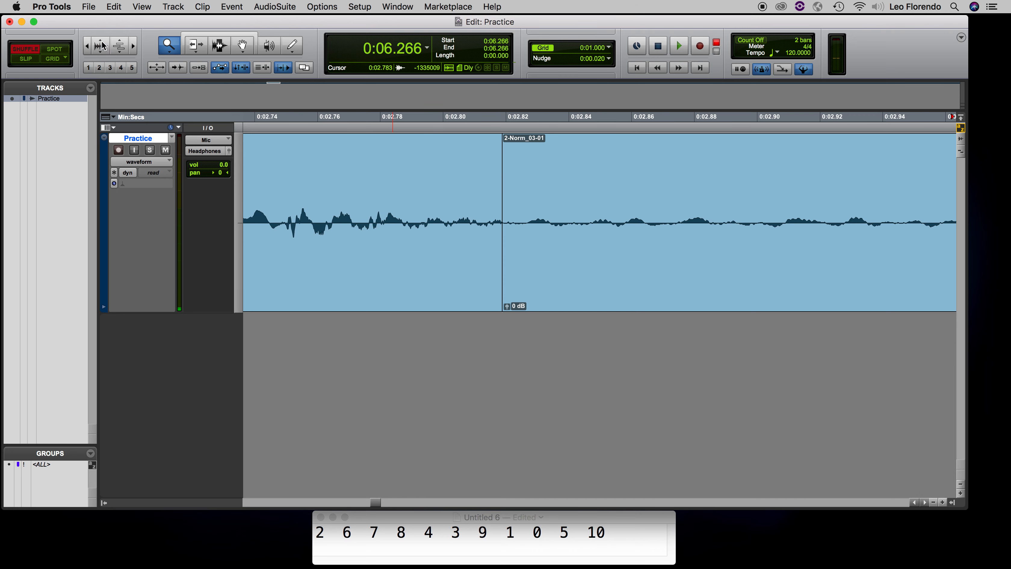
{"action": "left_click", "coordinate": [102, 45]}
{"action": "left_click", "coordinate": [102, 45]}
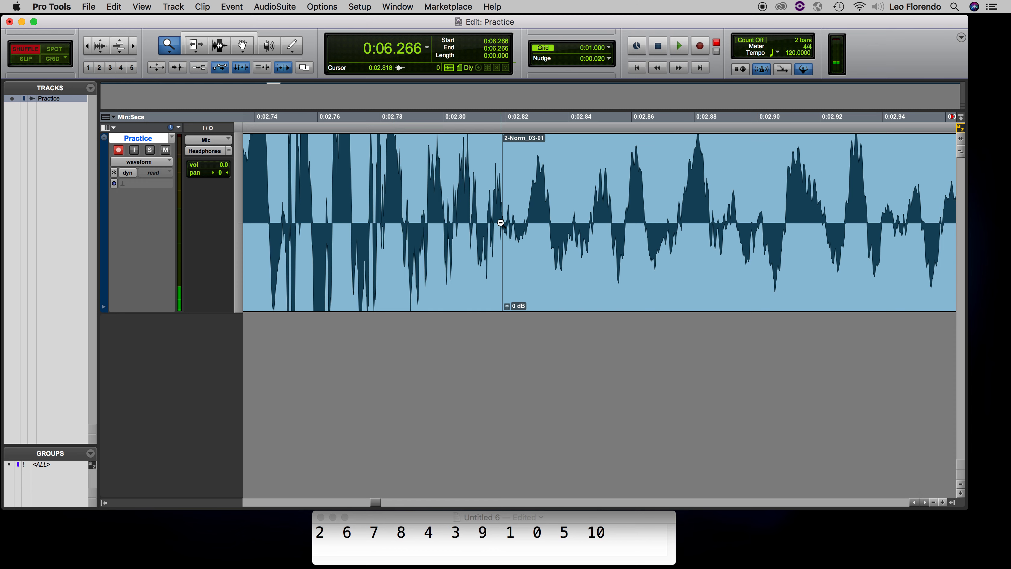
{"action": "key", "text": "alt+a"}
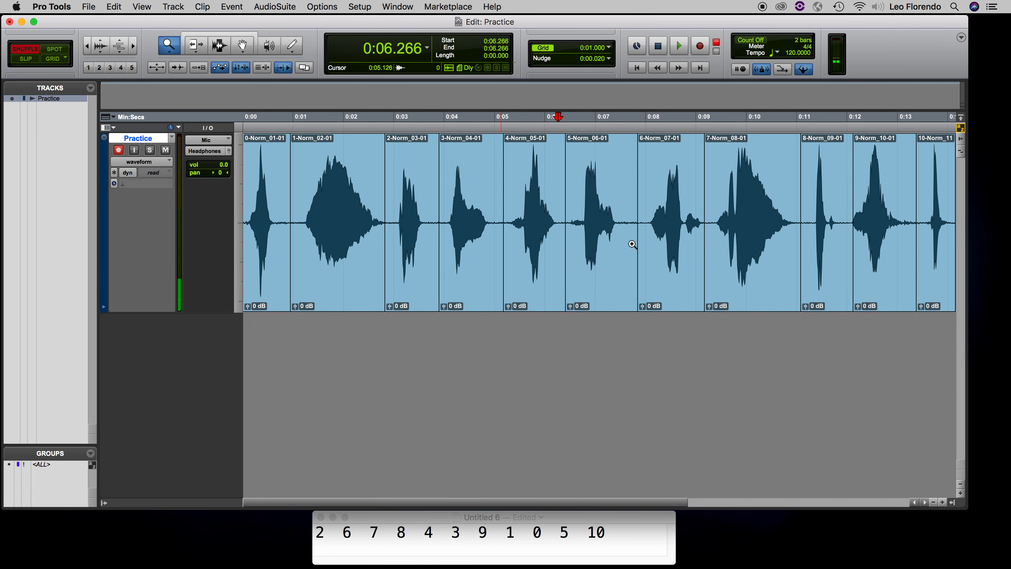
Examine the magnified waveform at the splice before clip 9-Norm_10-01, and return to the whole session
{"action": "left_click_drag", "start_coordinate": [846, 253], "coordinate": [861, 251]}
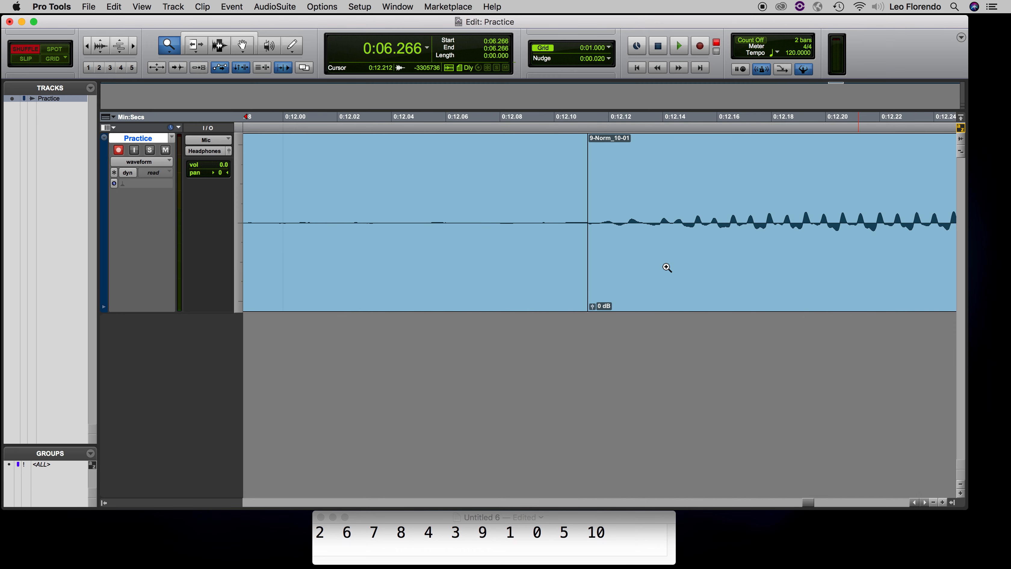
{"action": "left_click", "coordinate": [103, 41]}
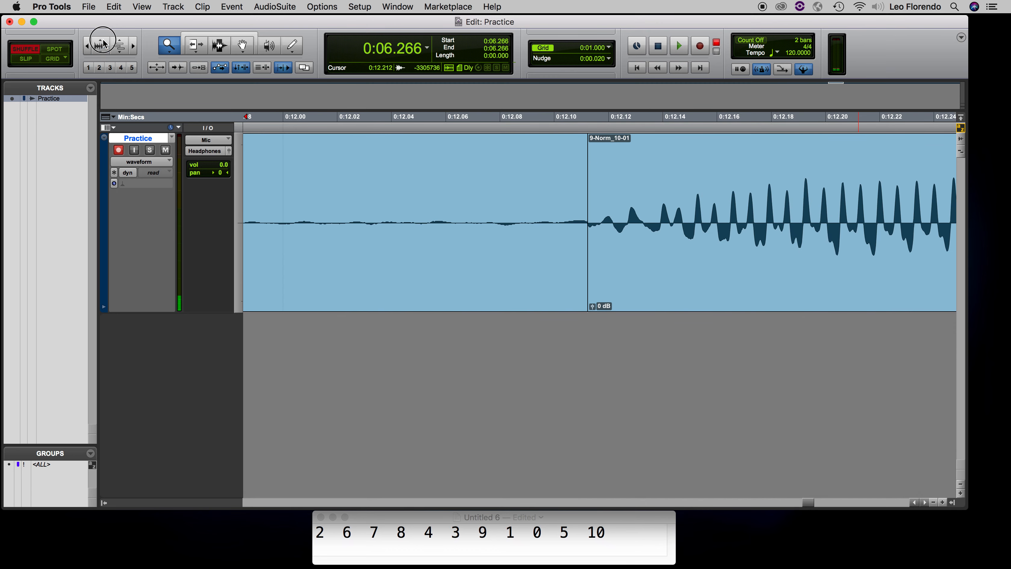
{"action": "left_click", "coordinate": [104, 40]}
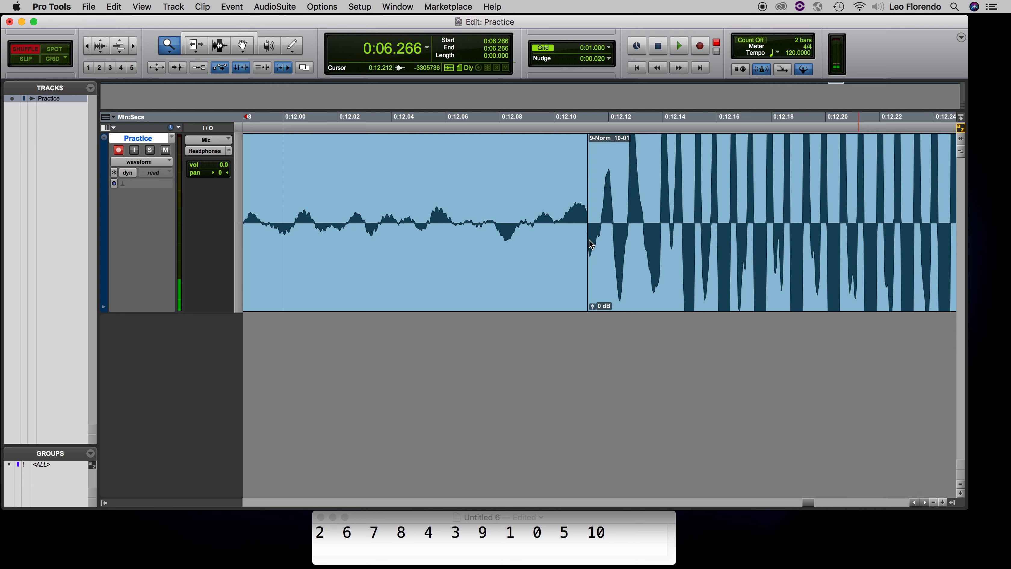
{"action": "key", "text": "alt+a"}
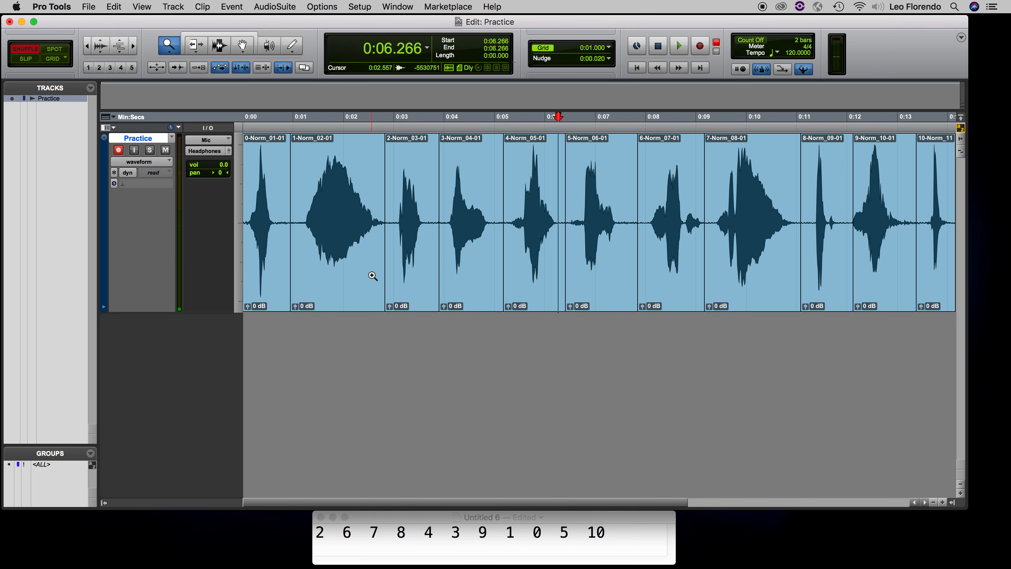
Select all clips on the Practice track and bring up the Batch Fades settings for them
{"action": "key", "text": "super+a"}
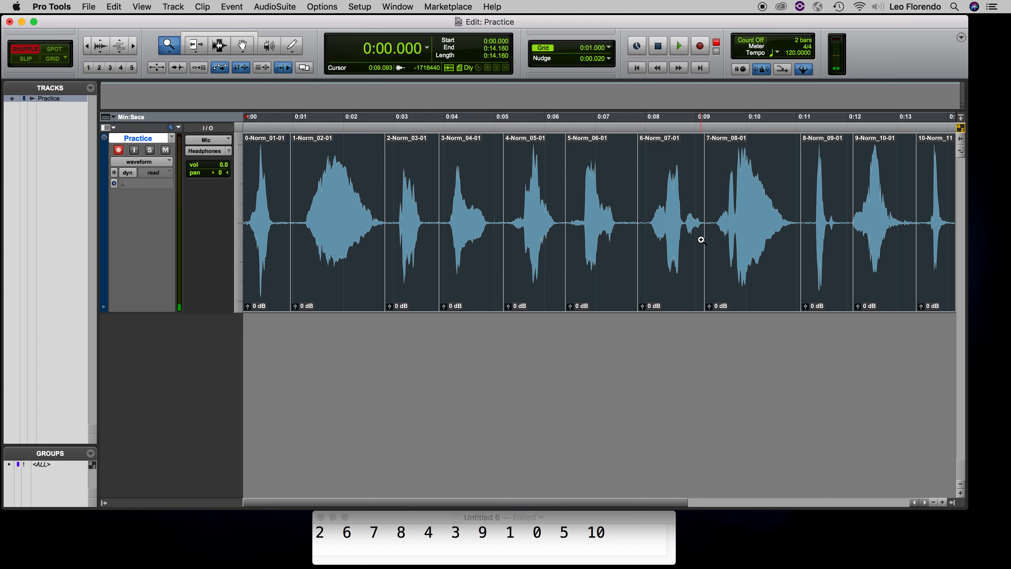
{"action": "key", "text": "super+f"}
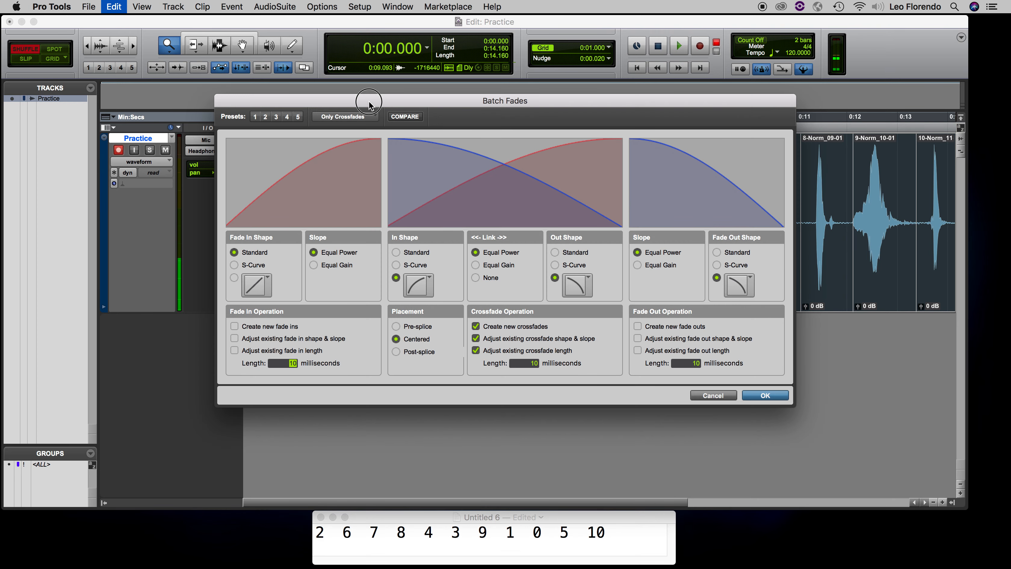
{"action": "left_click_drag", "start_coordinate": [369, 102], "coordinate": [393, 94]}
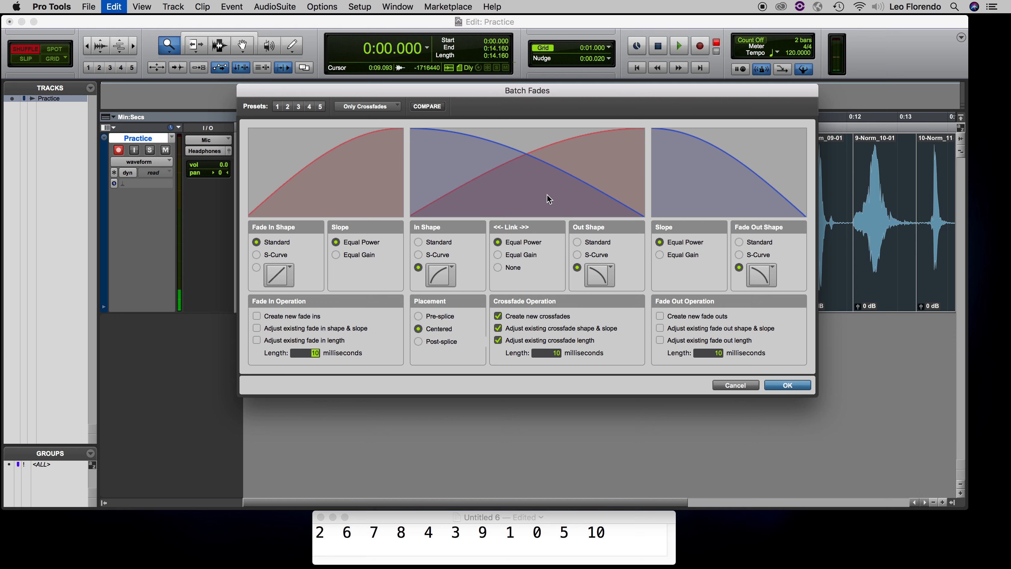
Preview Batch Fades presets 1 to 5 and apply preset 1, with 10 ms fade-ins, fade-outs and centered equal-power crossfades
{"action": "left_click", "coordinate": [277, 106]}
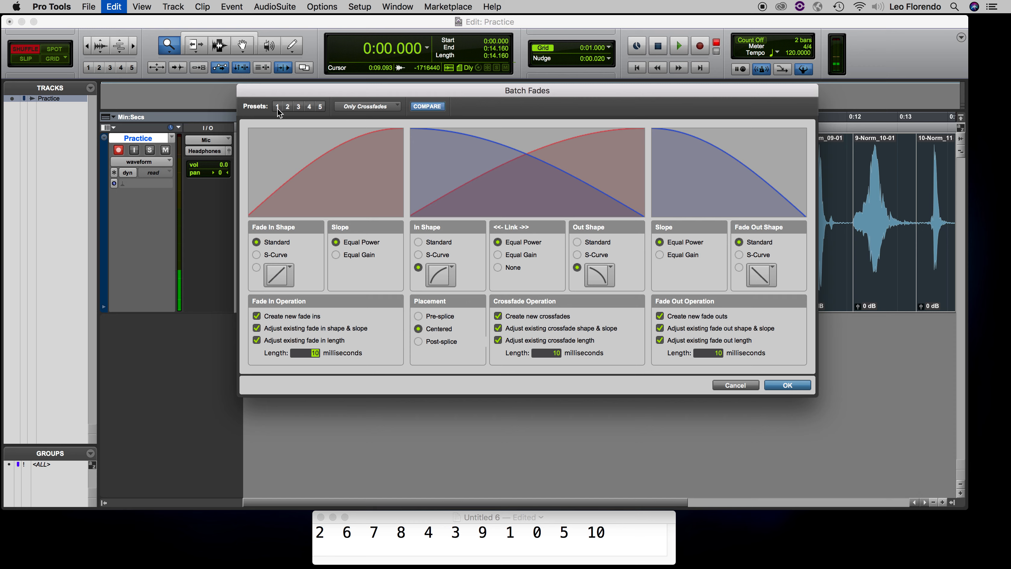
{"action": "left_click", "coordinate": [287, 107]}
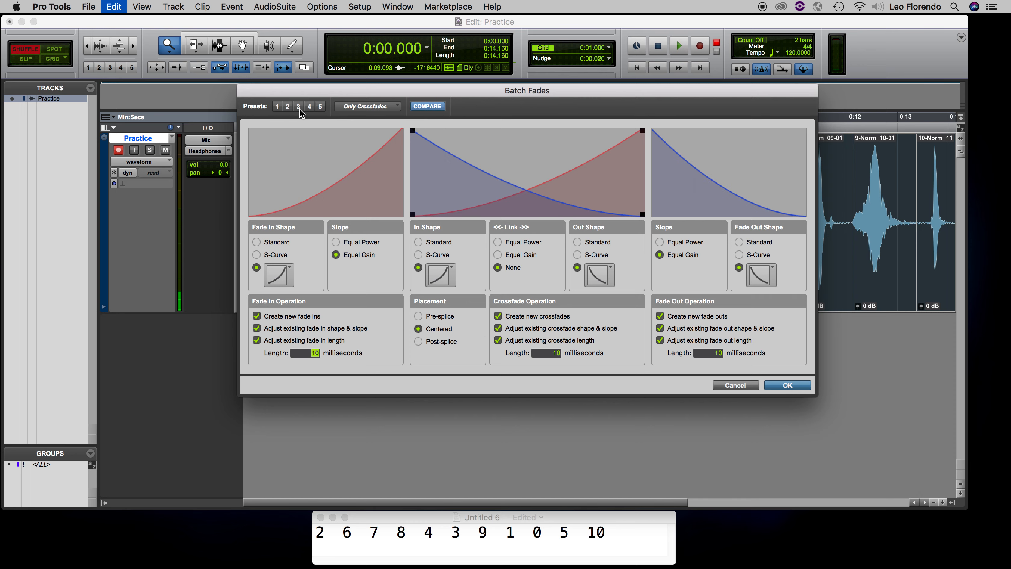
{"action": "left_click", "coordinate": [299, 107]}
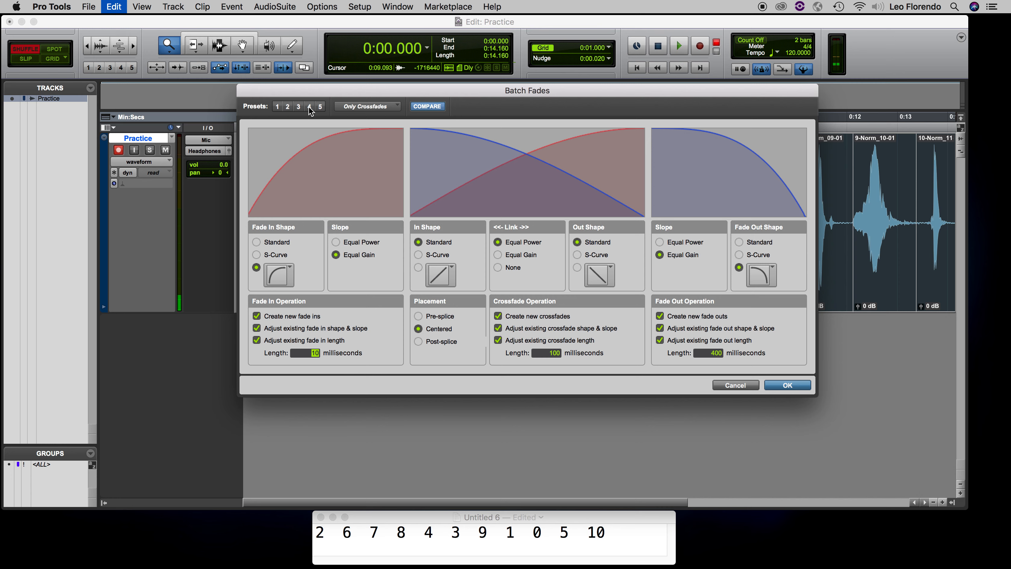
{"action": "left_click", "coordinate": [309, 108]}
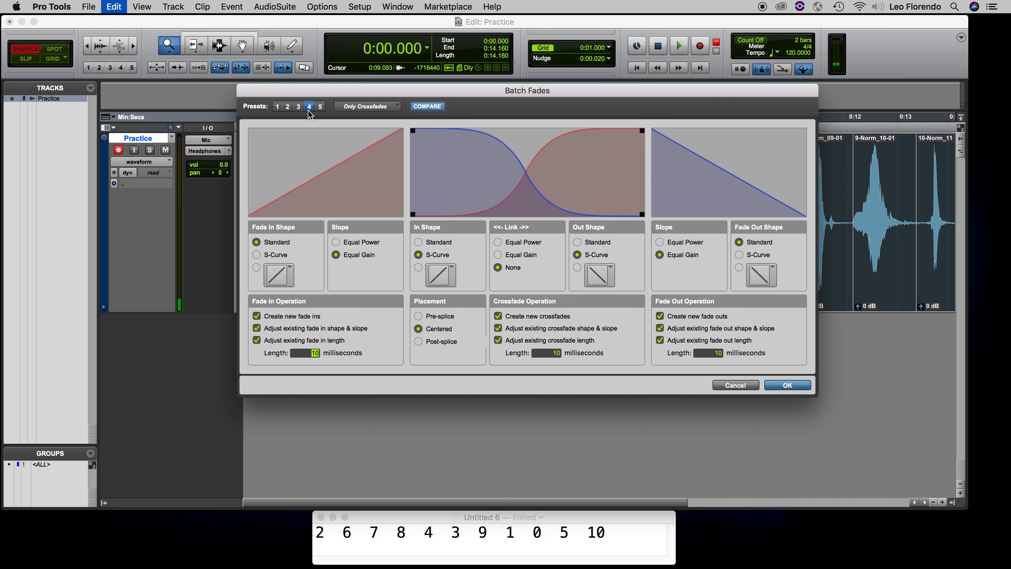
{"action": "left_click", "coordinate": [321, 107]}
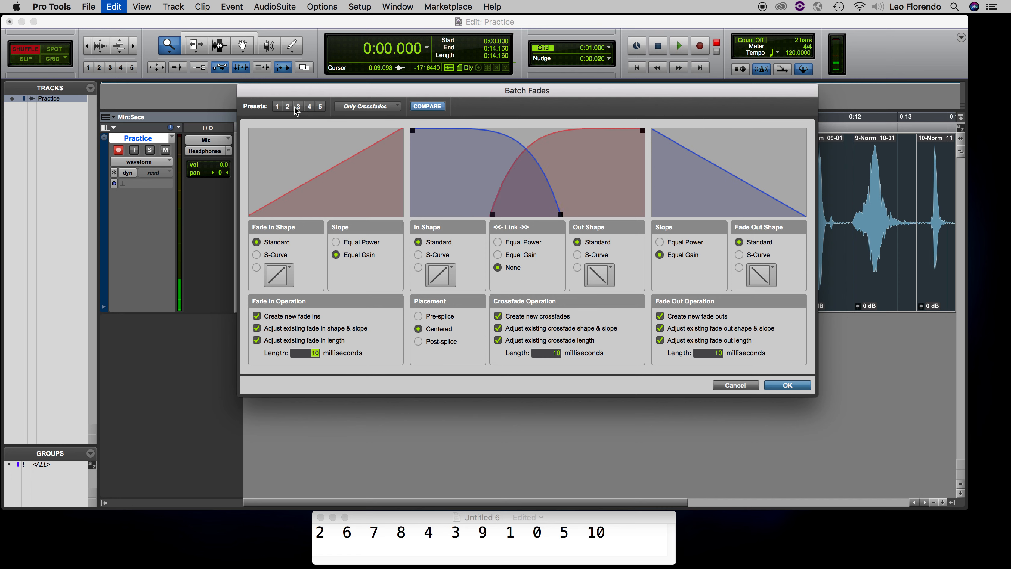
{"action": "left_click", "coordinate": [277, 108]}
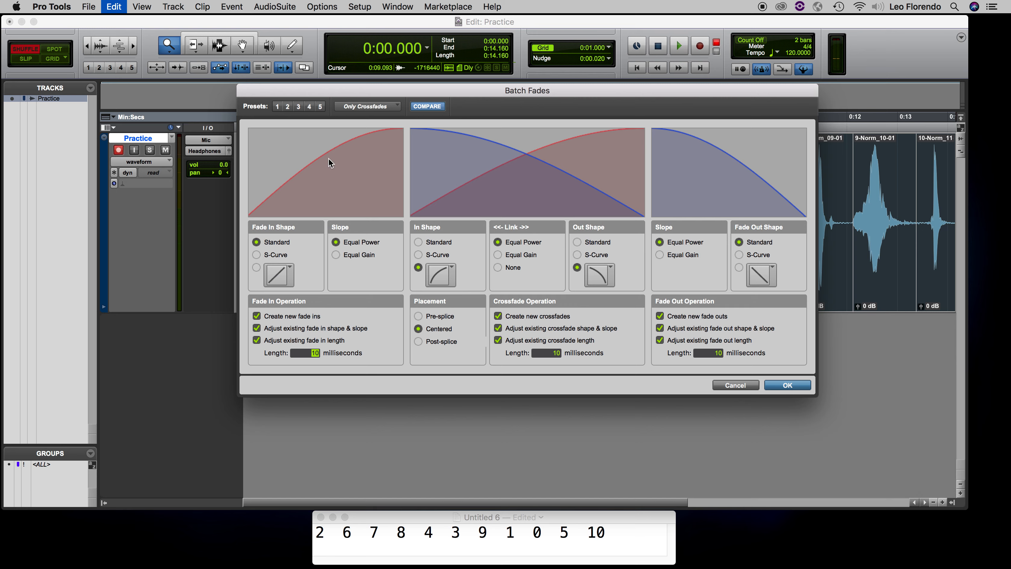
{"action": "left_click", "coordinate": [789, 385]}
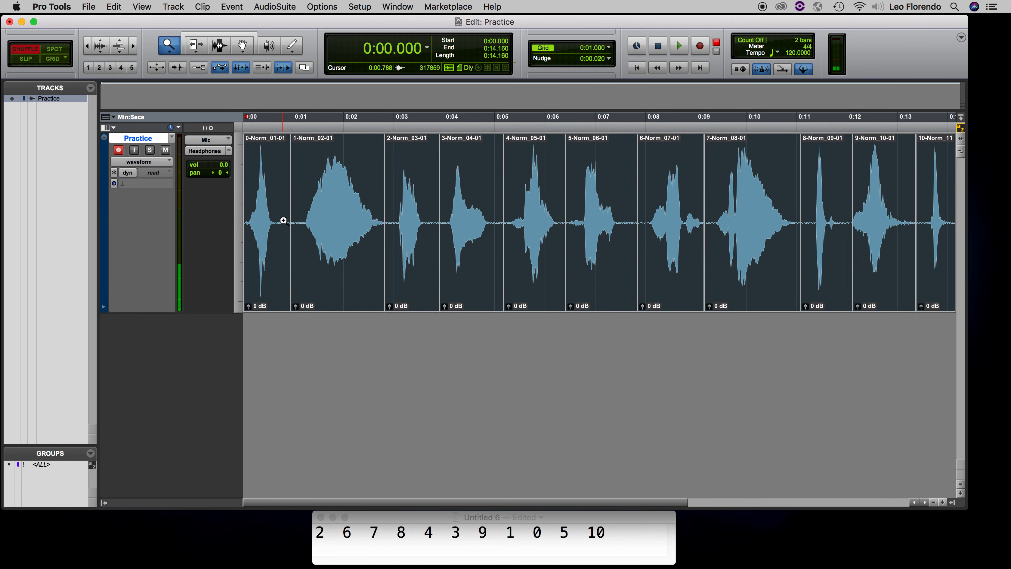
Inspect the crossfade at the start of clip 1-Norm_02-01 close up, and return to the whole session
{"action": "left_click_drag", "start_coordinate": [295, 224], "coordinate": [309, 223]}
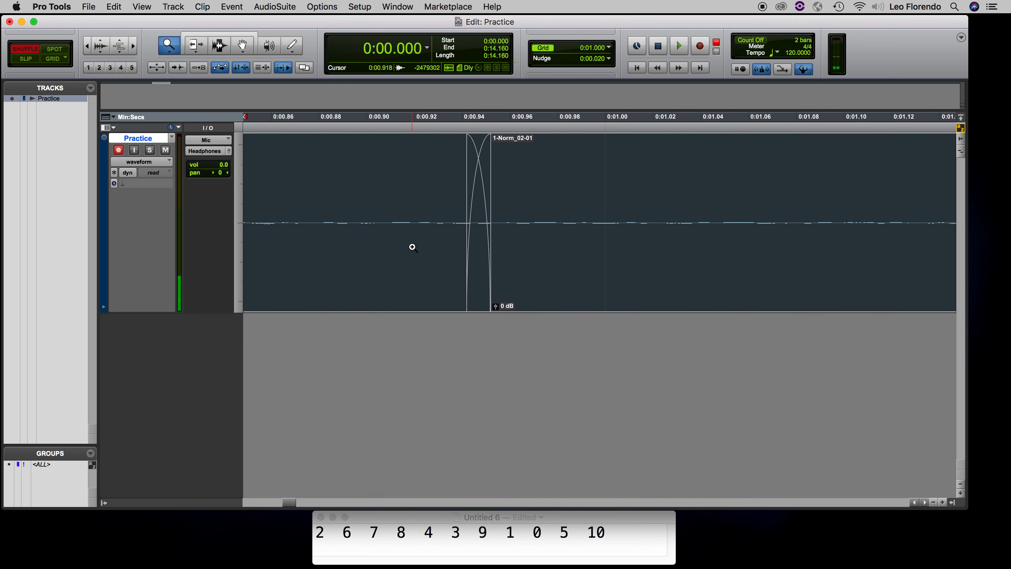
{"action": "left_click_drag", "start_coordinate": [413, 247], "coordinate": [517, 253]}
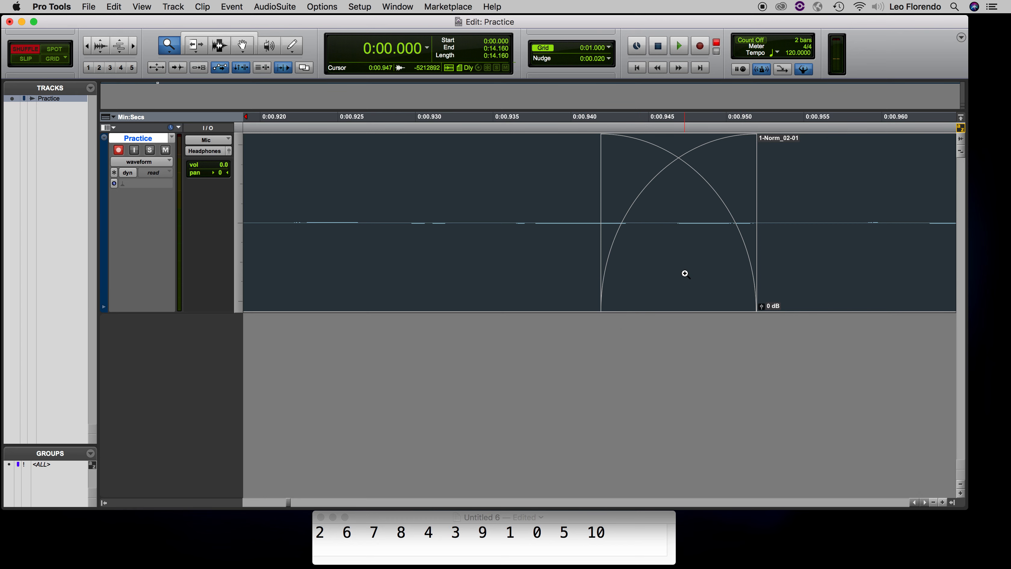
{"action": "key", "text": "alt+a"}
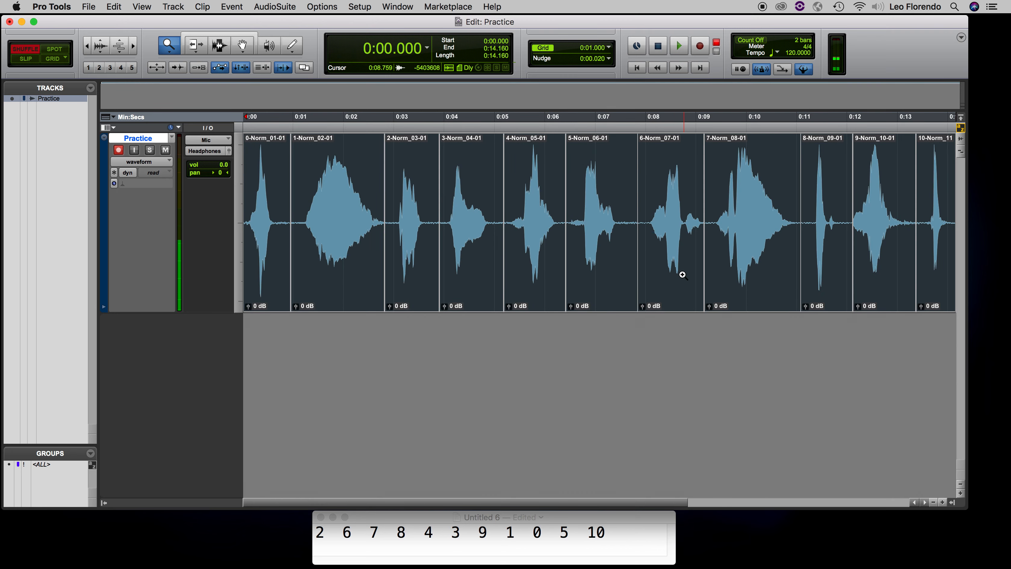
Inspect the crossfade at the start of clip 4-Norm_05-01 close up, and return to the whole session
{"action": "left_click_drag", "start_coordinate": [502, 255], "coordinate": [514, 258]}
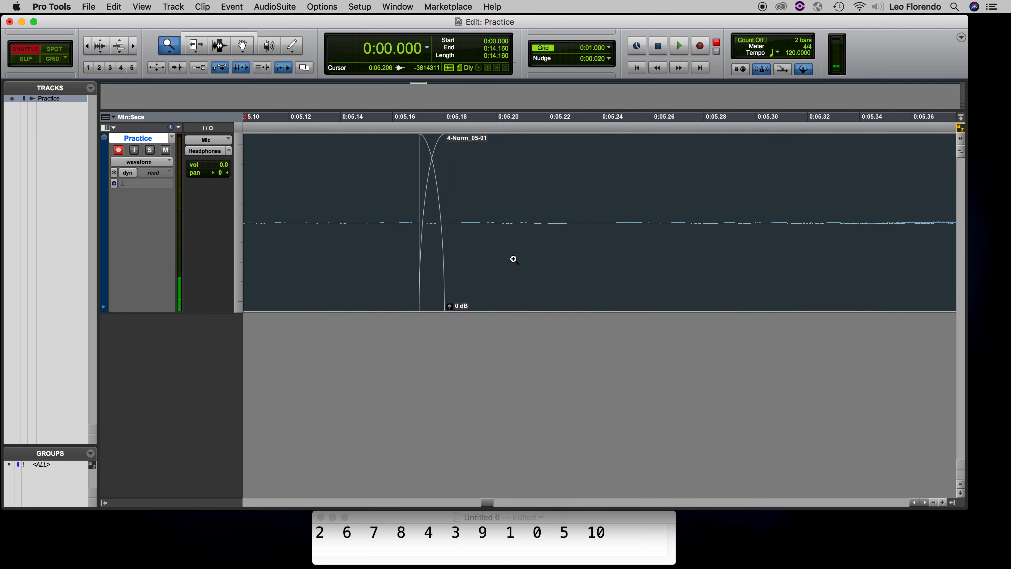
{"action": "left_click_drag", "start_coordinate": [397, 262], "coordinate": [501, 264]}
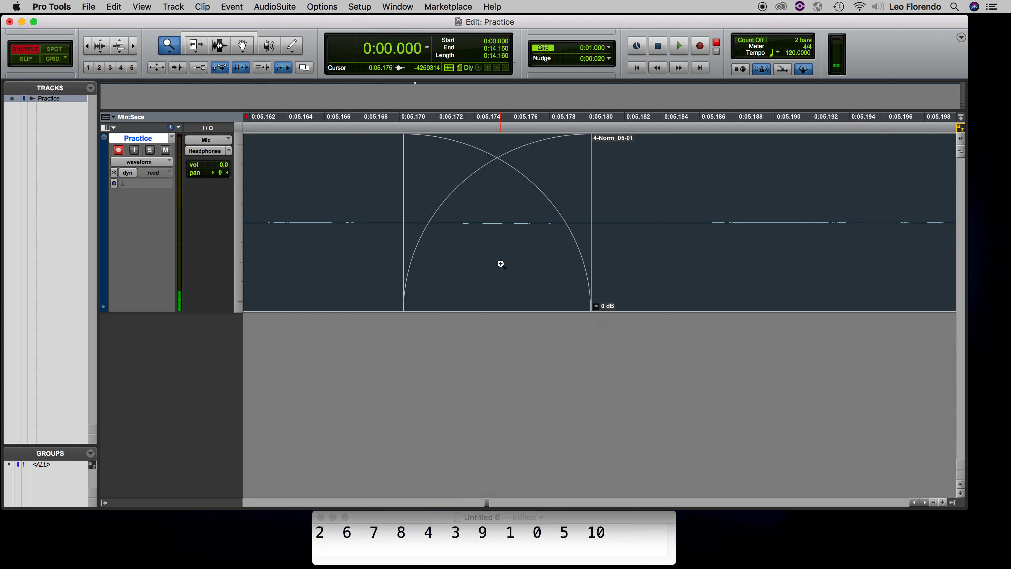
{"action": "key", "text": "alt+a"}
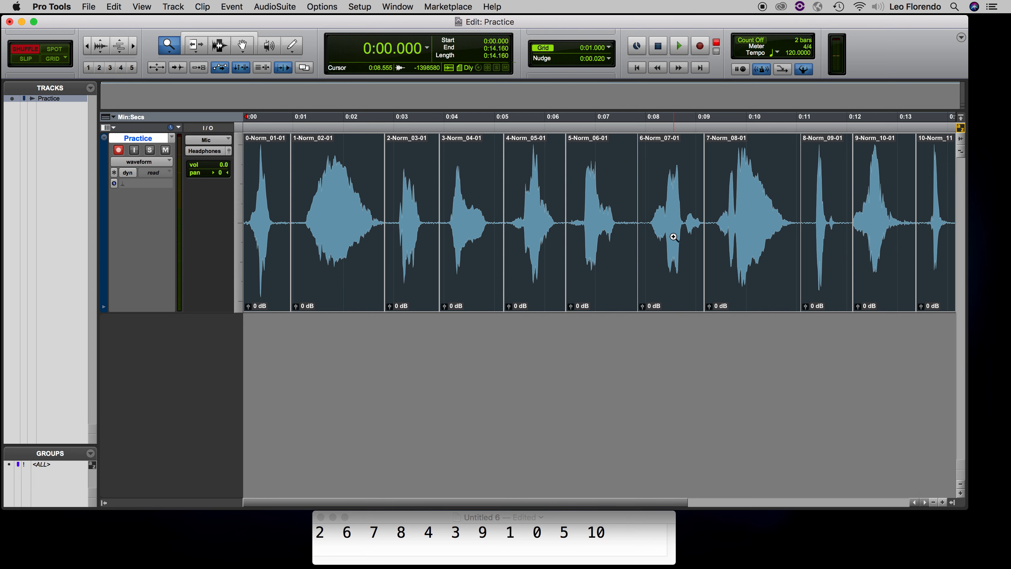
Review the saved Batch Fades presets again and close the dialog without applying any fades
{"action": "key", "text": "super+f"}
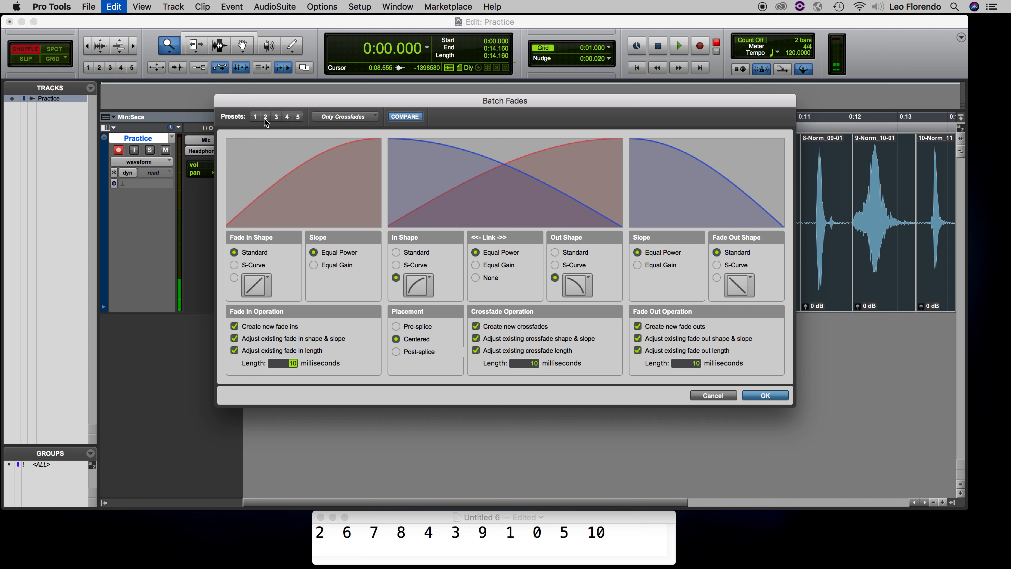
{"action": "left_click", "coordinate": [274, 116]}
{"action": "left_click", "coordinate": [299, 117]}
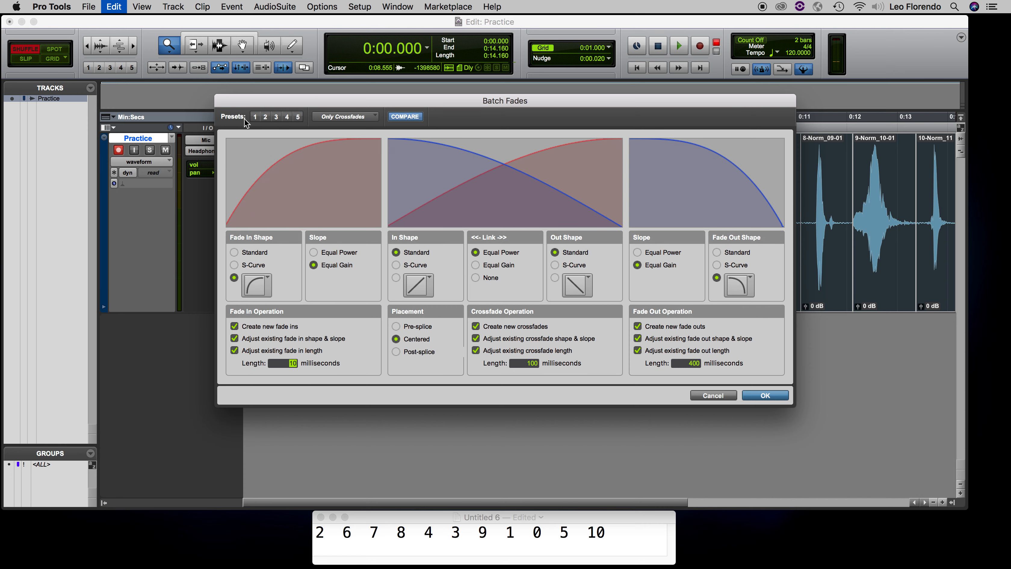
{"action": "left_click", "coordinate": [254, 117]}
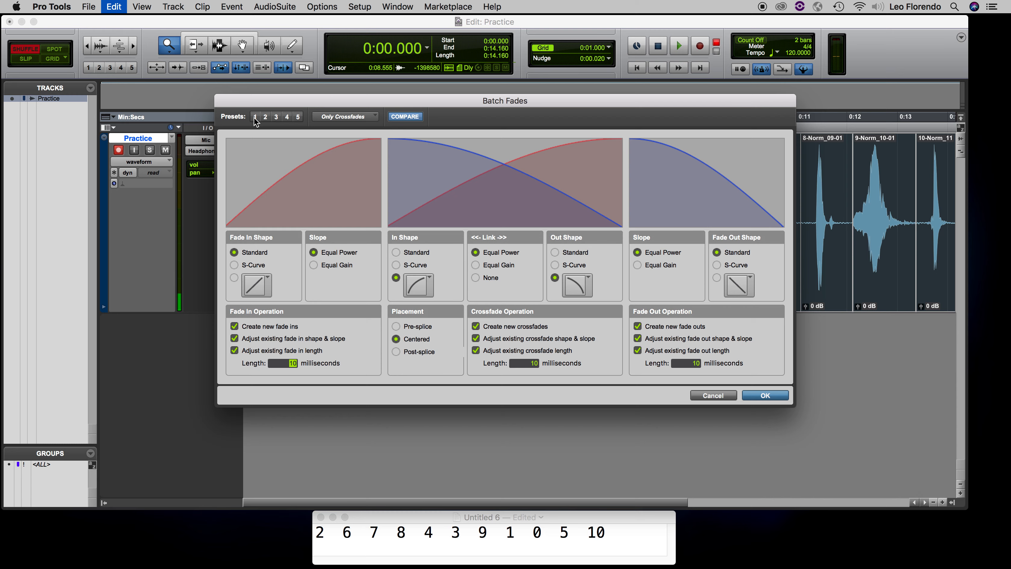
{"action": "left_click", "coordinate": [702, 395]}
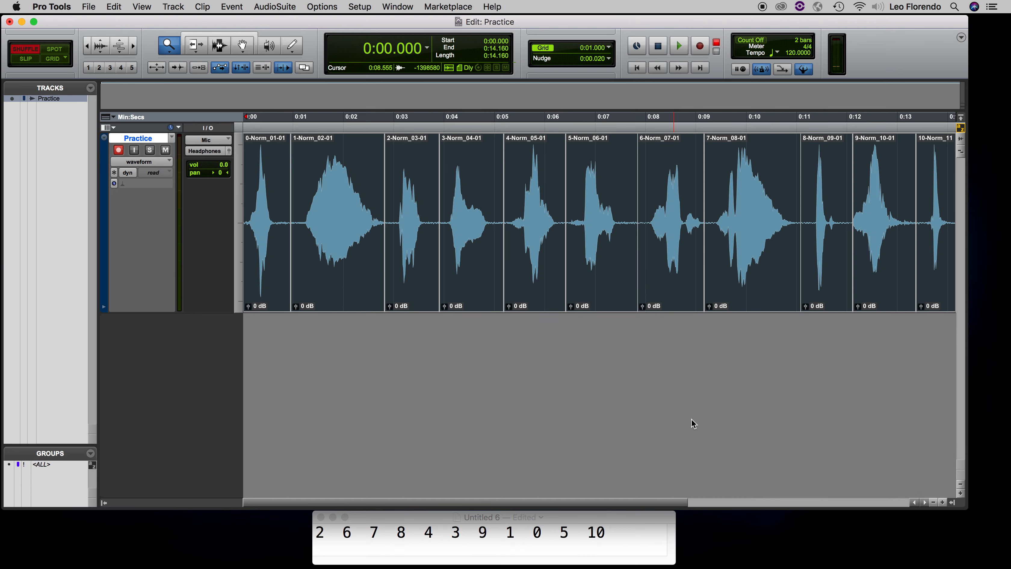